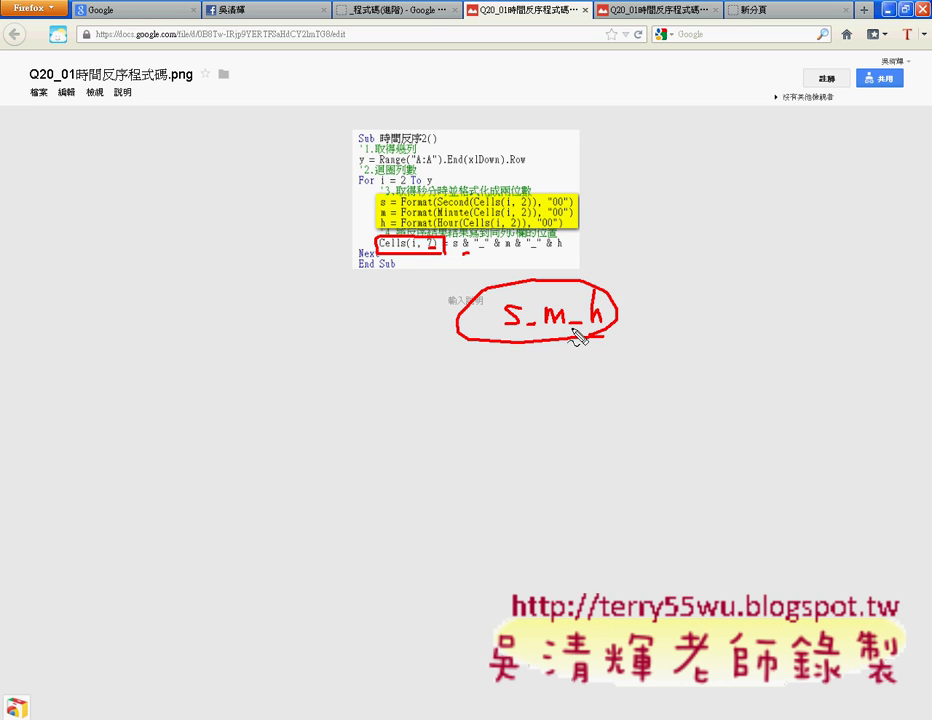
Leave the Google Drive code image for the Visual Basic editor showing Module1 of 問題20OK.xlsm.
{"action": "key", "text": "Escape"}
{"action": "key", "text": "alt+Tab"}
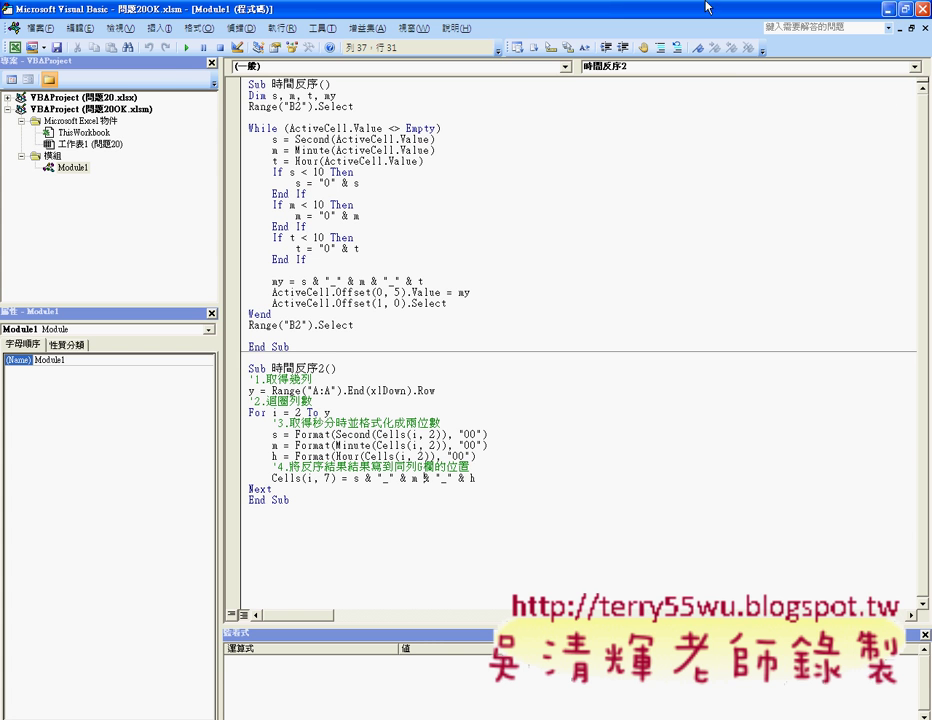
Shrink and reposition the VBA editor, minimize Firefox, narrow the project pane, and bring the 問題20 sheet forward.
{"action": "left_click_drag", "start_coordinate": [616, 8], "coordinate": [587, 57]}
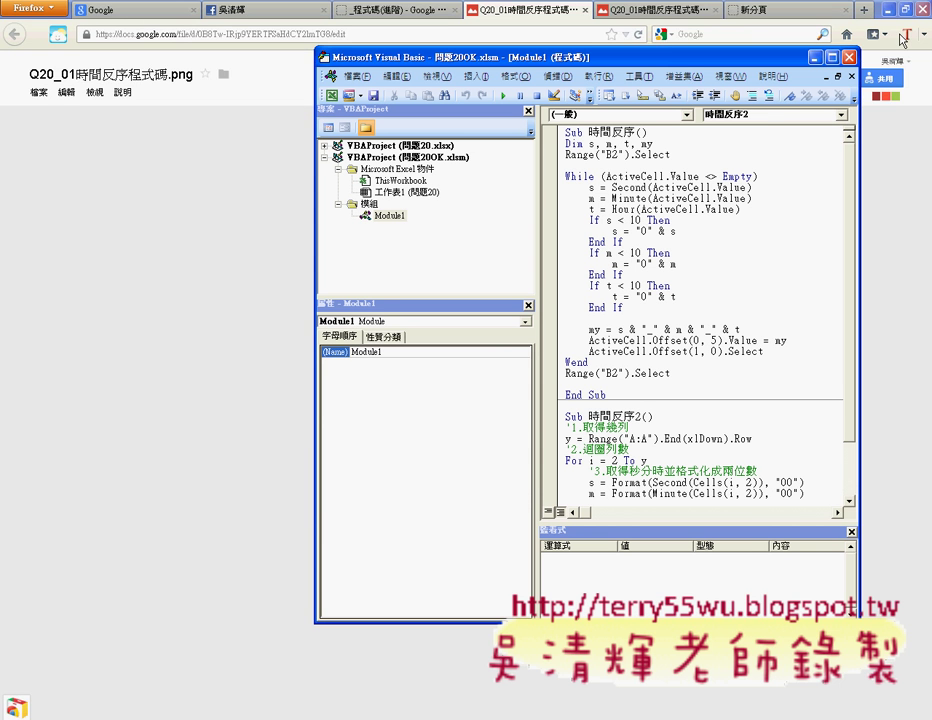
{"action": "left_click", "coordinate": [886, 9]}
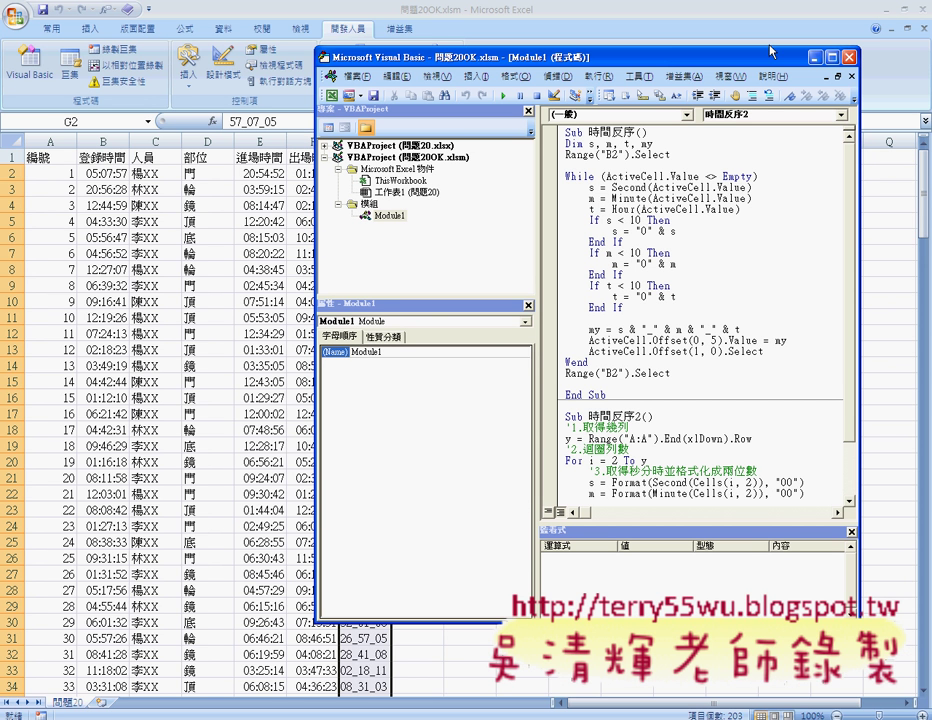
{"action": "left_click_drag", "start_coordinate": [500, 57], "coordinate": [570, 51]}
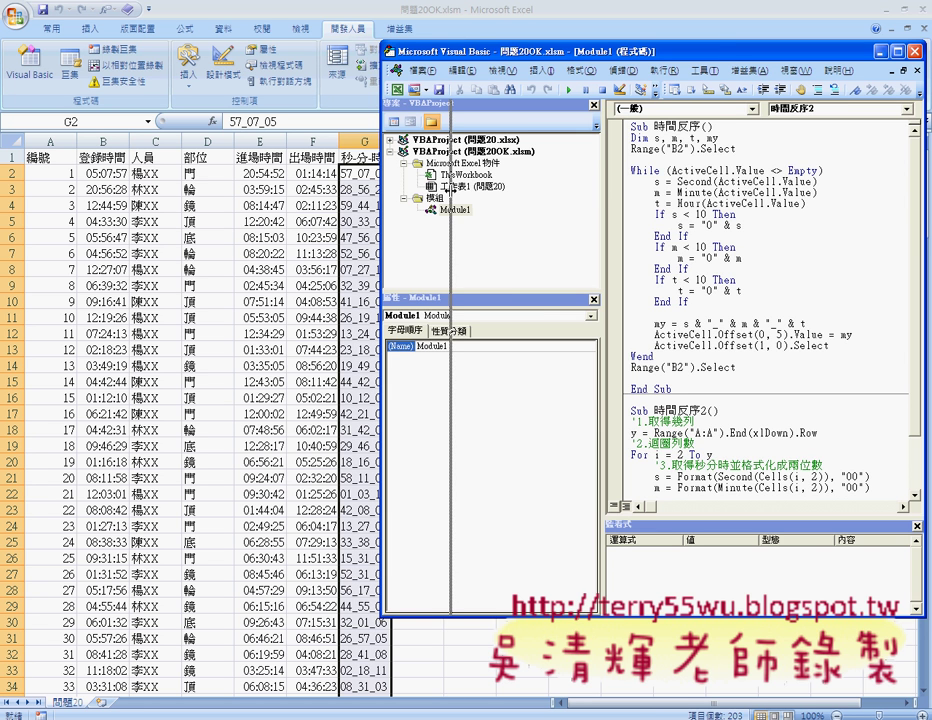
{"action": "left_click_drag", "start_coordinate": [603, 197], "coordinate": [443, 197]}
{"action": "left_click", "coordinate": [367, 172]}
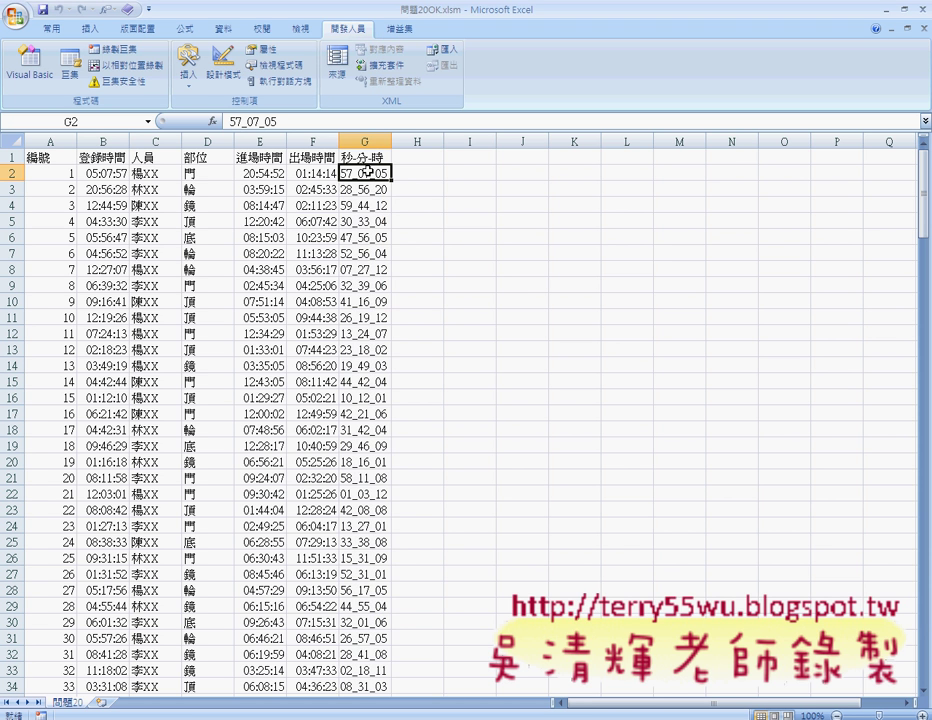
Delete column G's reversed times from G2 to the last row, then return to the 時間反序2 code.
{"action": "key", "text": "ctrl+shift+Down"}
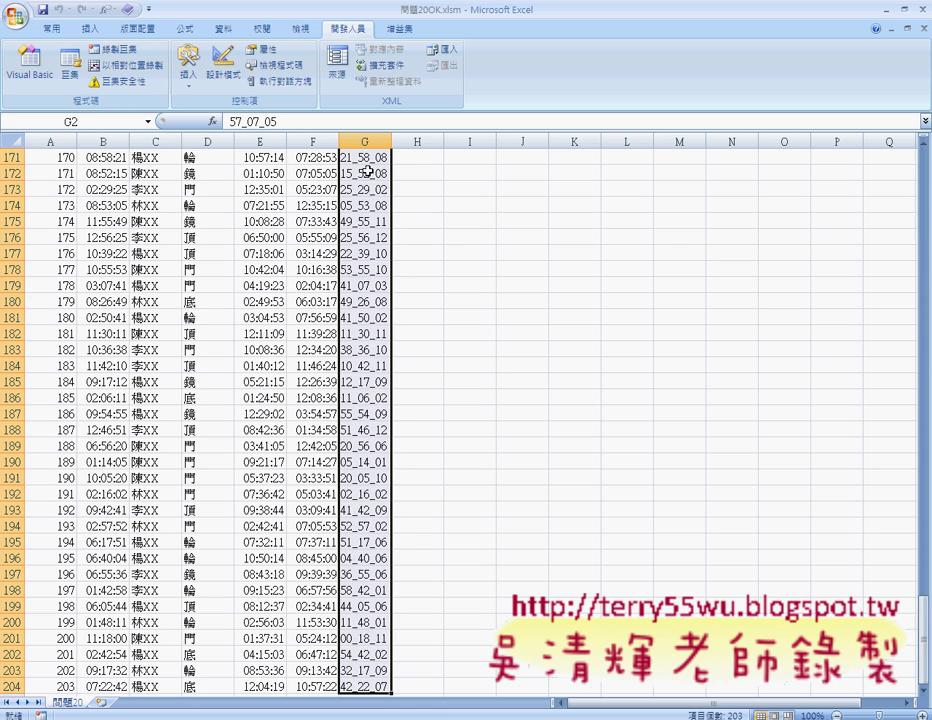
{"action": "key", "text": "Delete"}
{"action": "key", "text": "ctrl+BackSpace"}
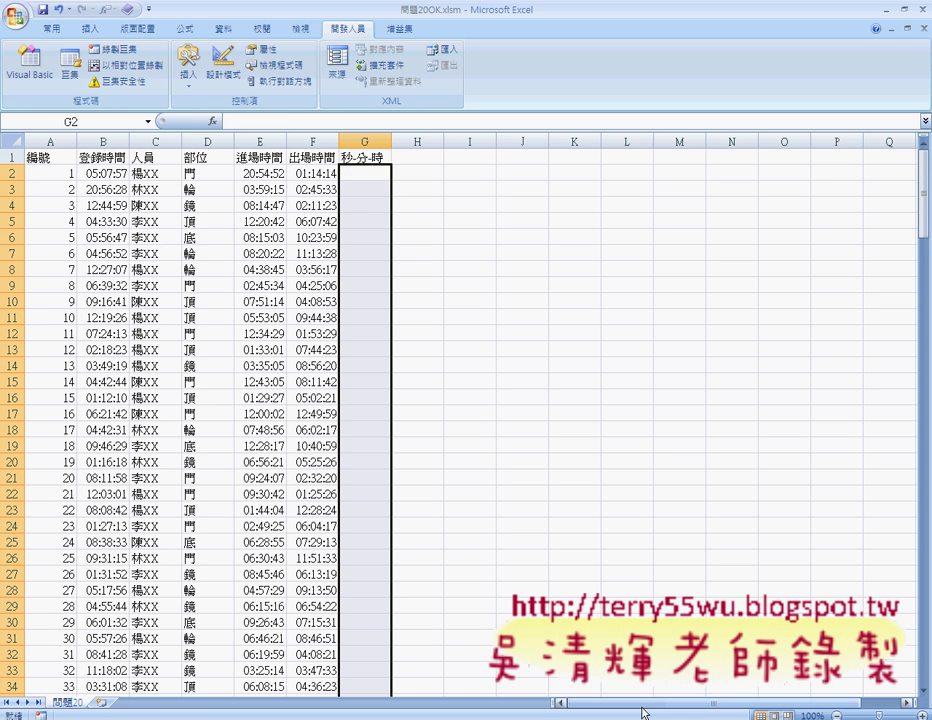
{"action": "key", "text": "alt+F11"}
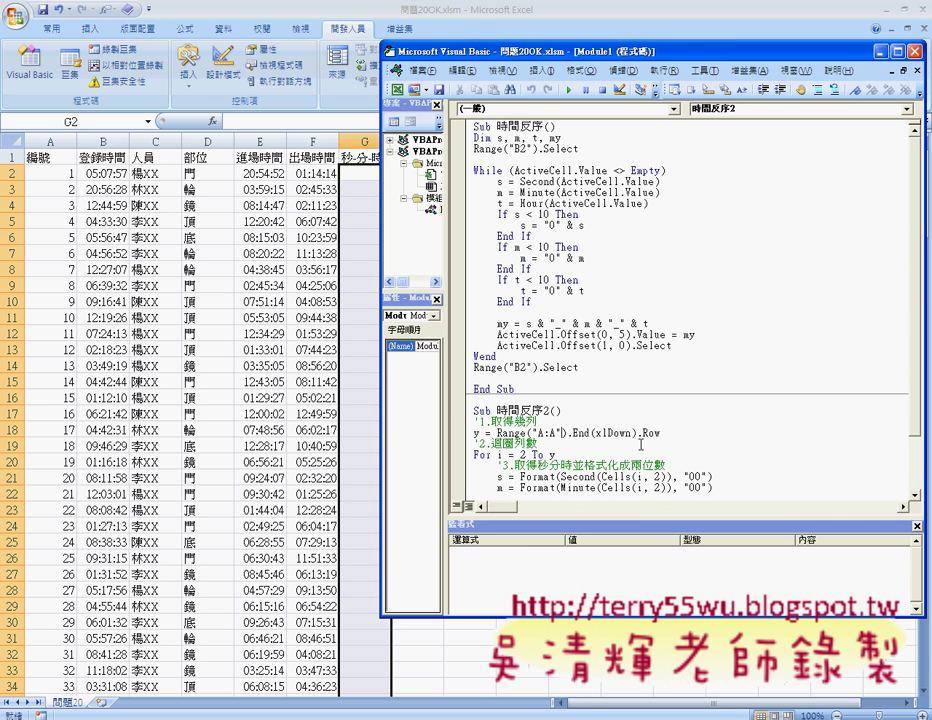
Step into 時間反序2 with F8 up to the s = Format line, then close the Watches pane.
{"action": "key", "text": "F8"}
{"action": "key", "text": "F8"}
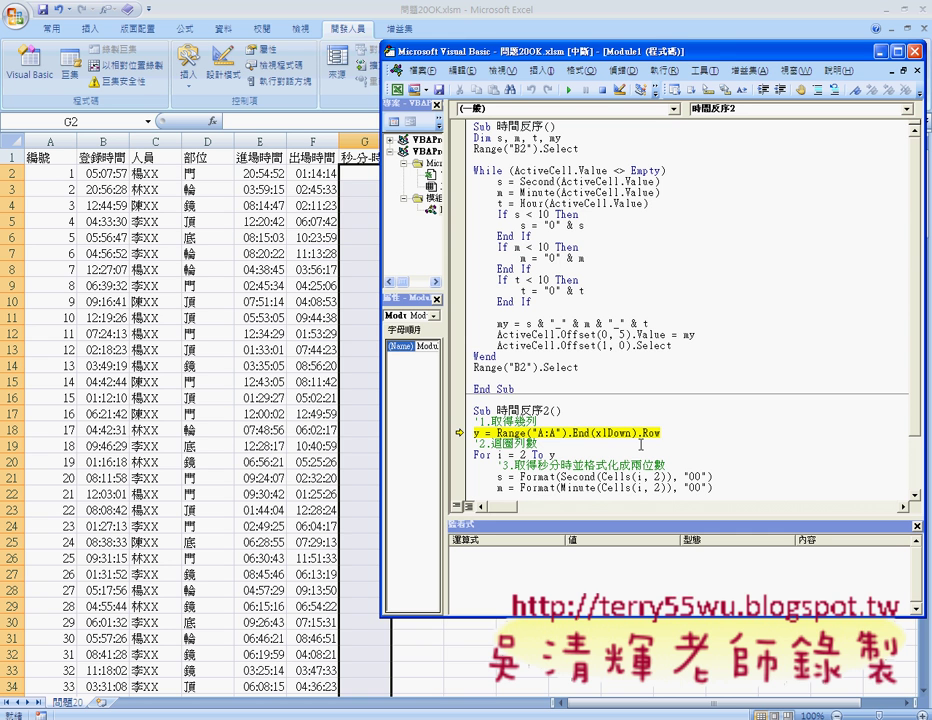
{"action": "key", "text": "F8"}
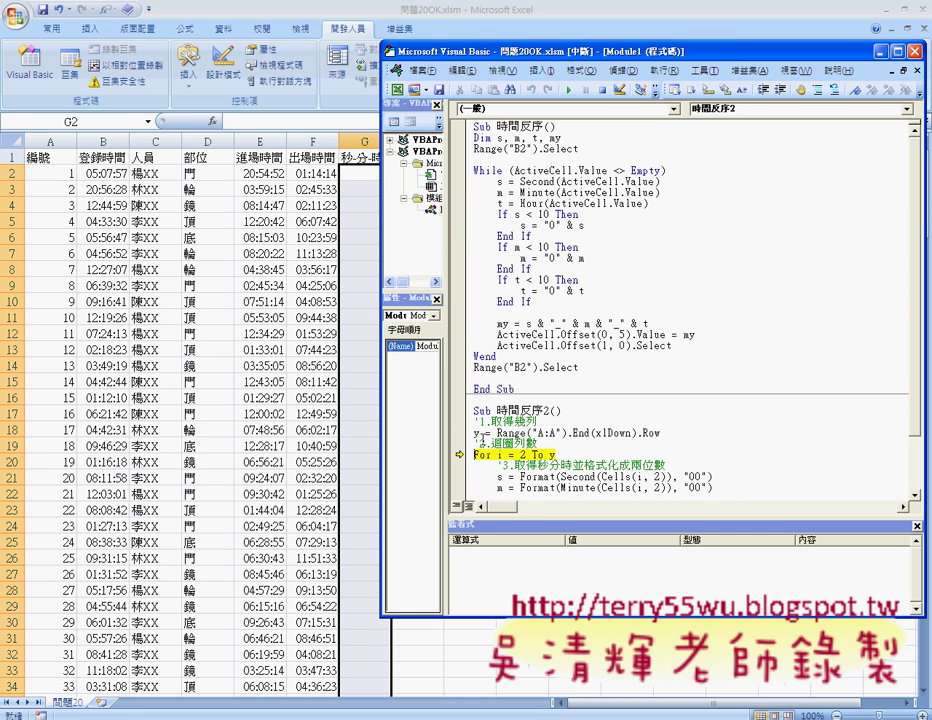
{"action": "mouse_move", "coordinate": [476, 433]}
{"action": "key", "text": "F8"}
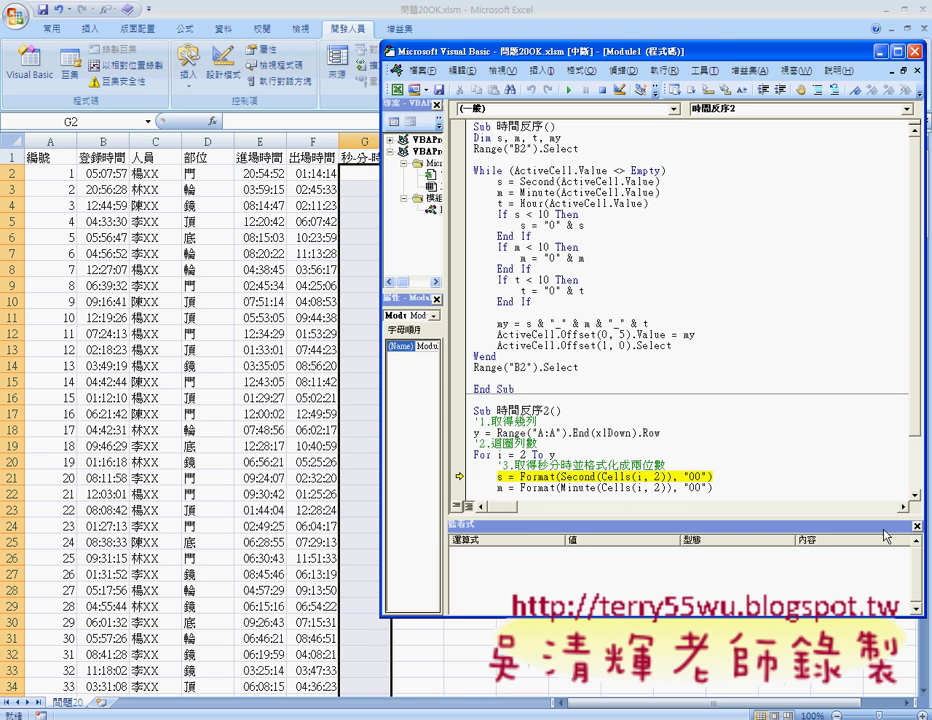
{"action": "left_click", "coordinate": [916, 525]}
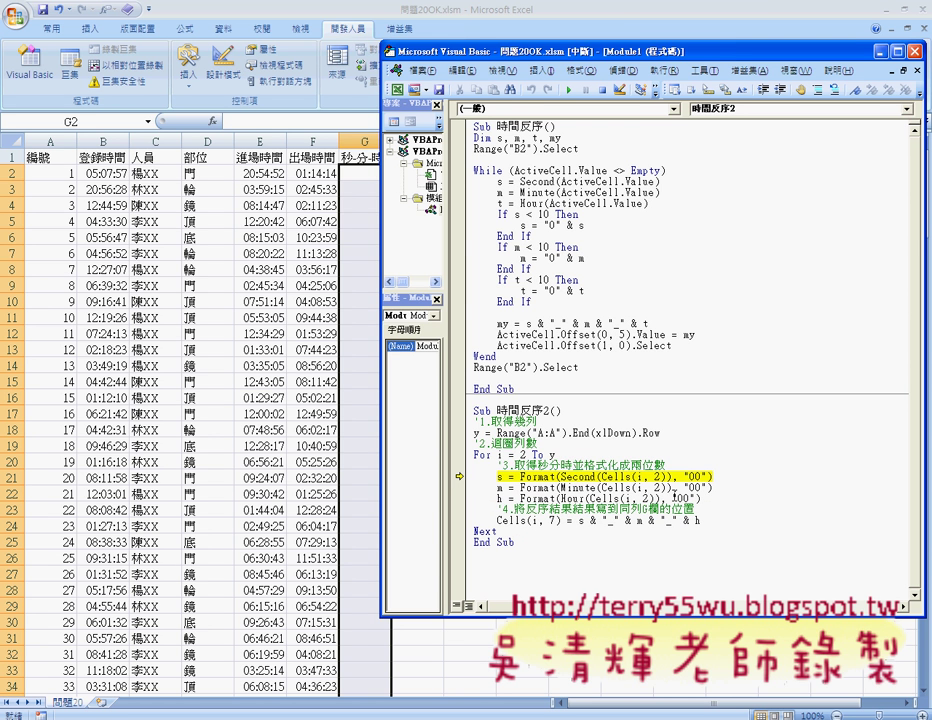
Step through the s, m and h Format lines to the Cells(i, 7) line, checking the "00" format.
{"action": "key", "text": "F8"}
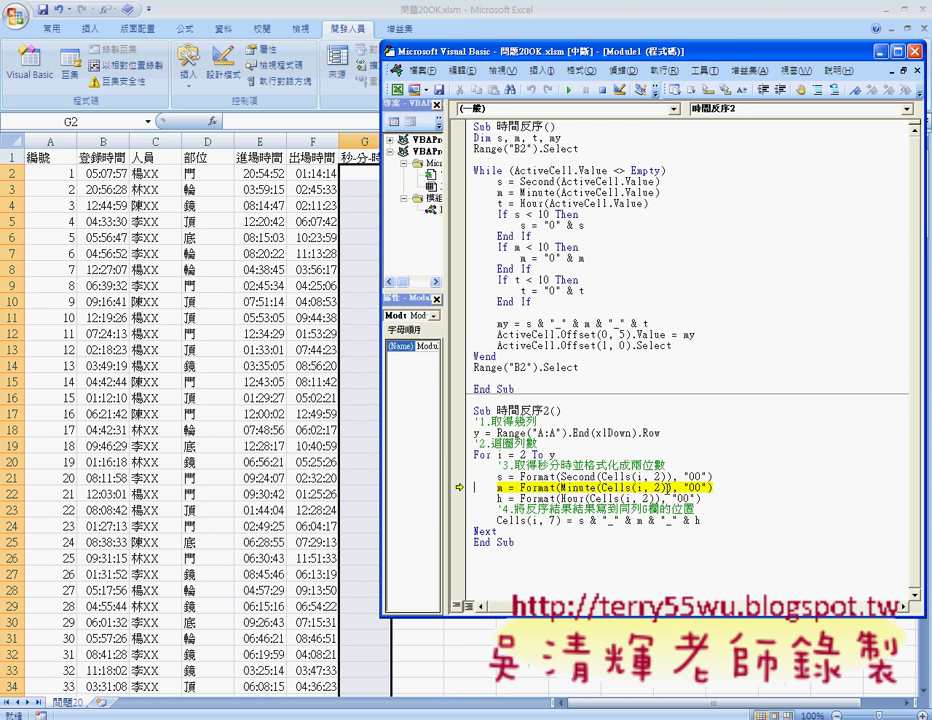
{"action": "mouse_move", "coordinate": [499, 477]}
{"action": "key", "text": "F8"}
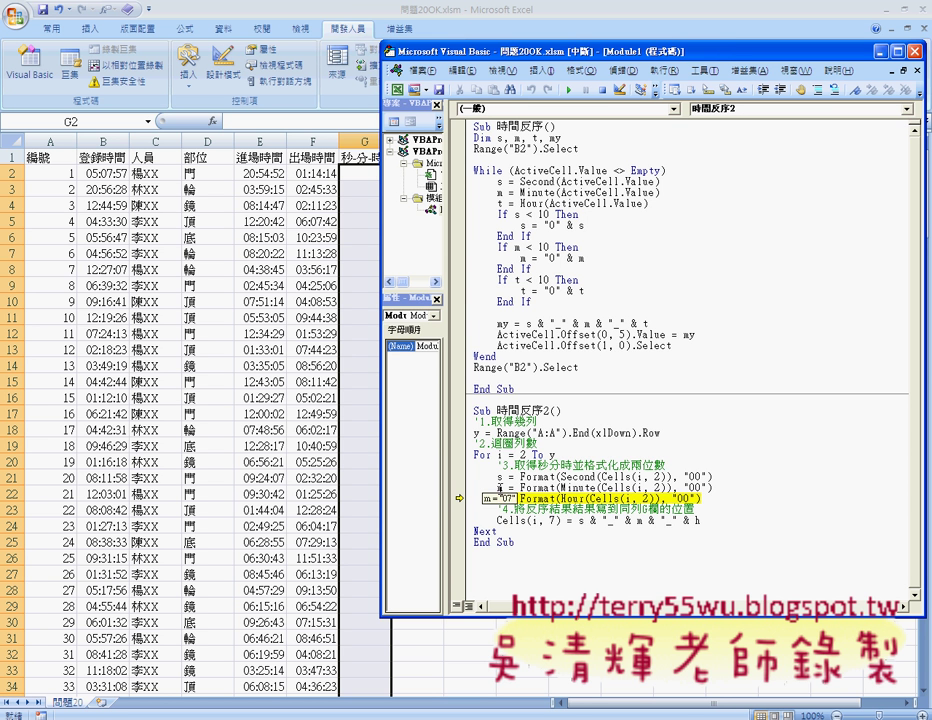
{"action": "mouse_move", "coordinate": [575, 487]}
{"action": "double_click", "coordinate": [690, 487]}
{"action": "key", "text": "F8"}
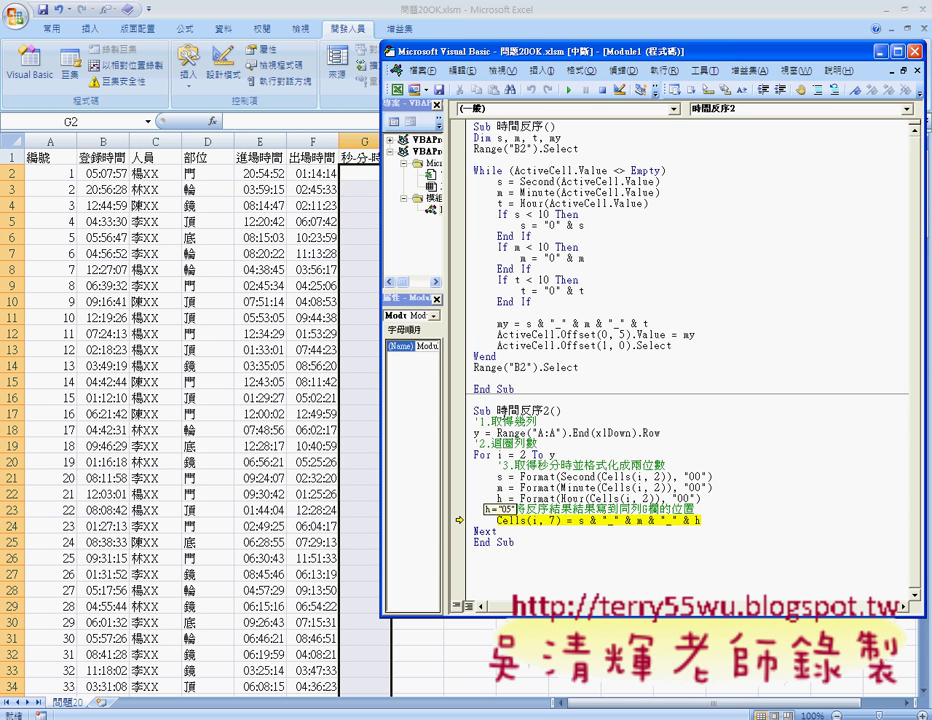
{"action": "left_click_drag", "start_coordinate": [588, 52], "coordinate": [648, 53]}
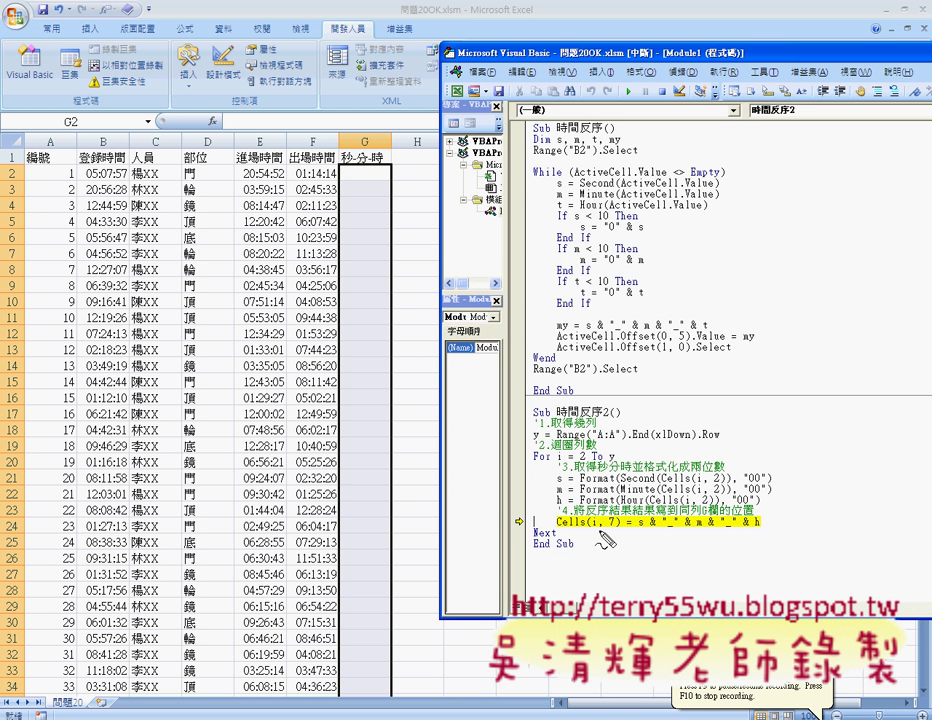
Rearrange the windows and step past the Cells(i, 7) line so G2 receives 57_07_05.
{"action": "left_click", "coordinate": [590, 526]}
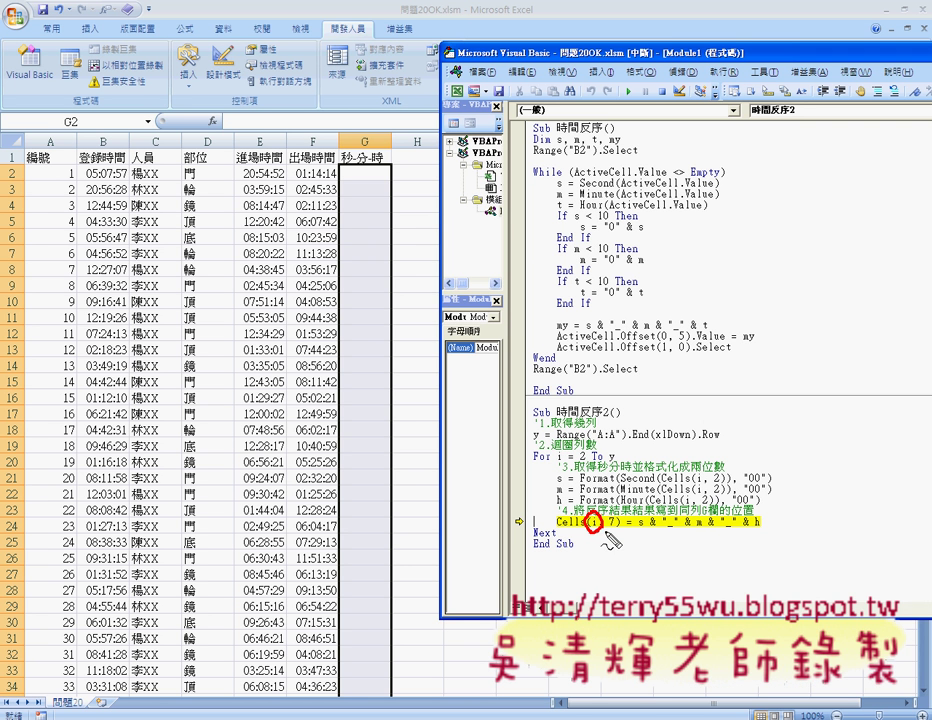
{"action": "mouse_move", "coordinate": [388, 182]}
{"action": "left_mouse_down"}
{"action": "mouse_move", "coordinate": [381, 176]}
{"action": "mouse_move", "coordinate": [395, 181]}
{"action": "left_mouse_up"}
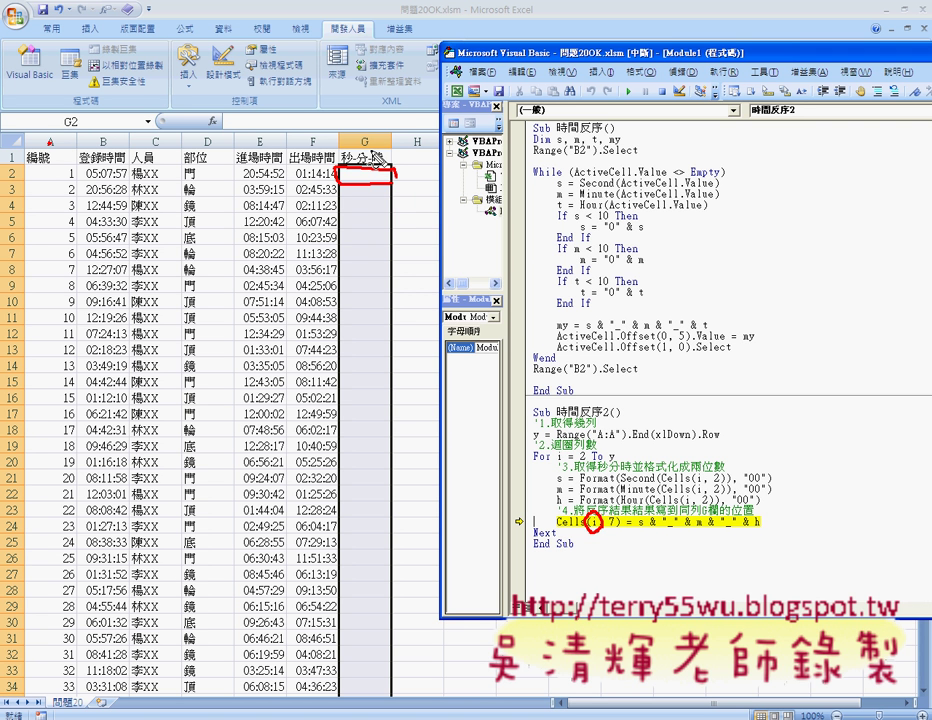
{"action": "left_click_drag", "start_coordinate": [368, 128], "coordinate": [361, 129]}
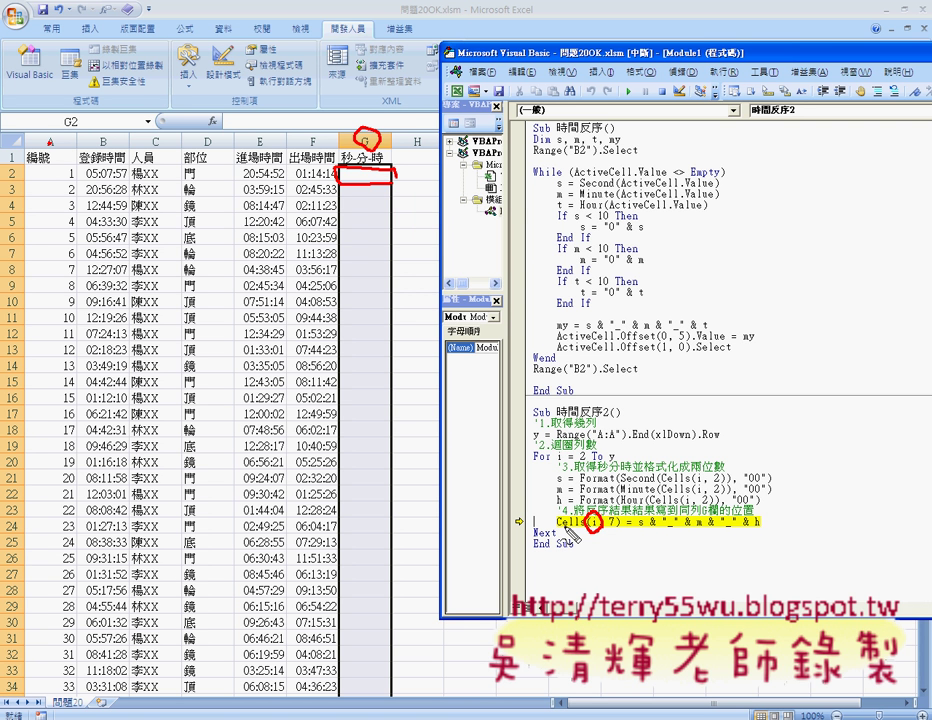
{"action": "mouse_move", "coordinate": [559, 531]}
{"action": "left_mouse_down"}
{"action": "mouse_move", "coordinate": [748, 510]}
{"action": "mouse_move", "coordinate": [632, 506]}
{"action": "left_mouse_up"}
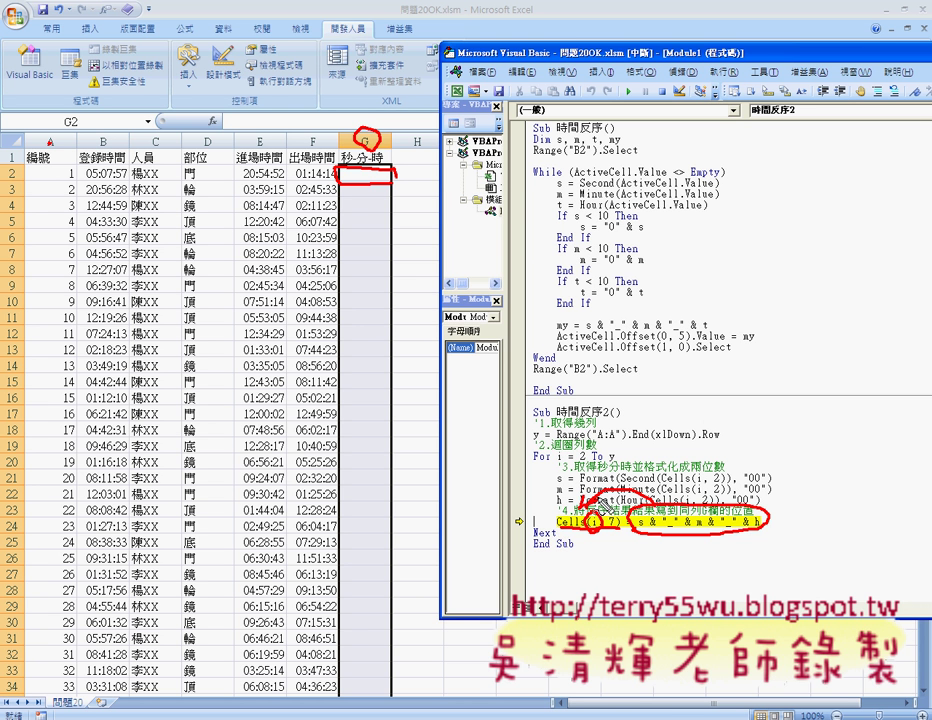
{"action": "key", "text": "Escape"}
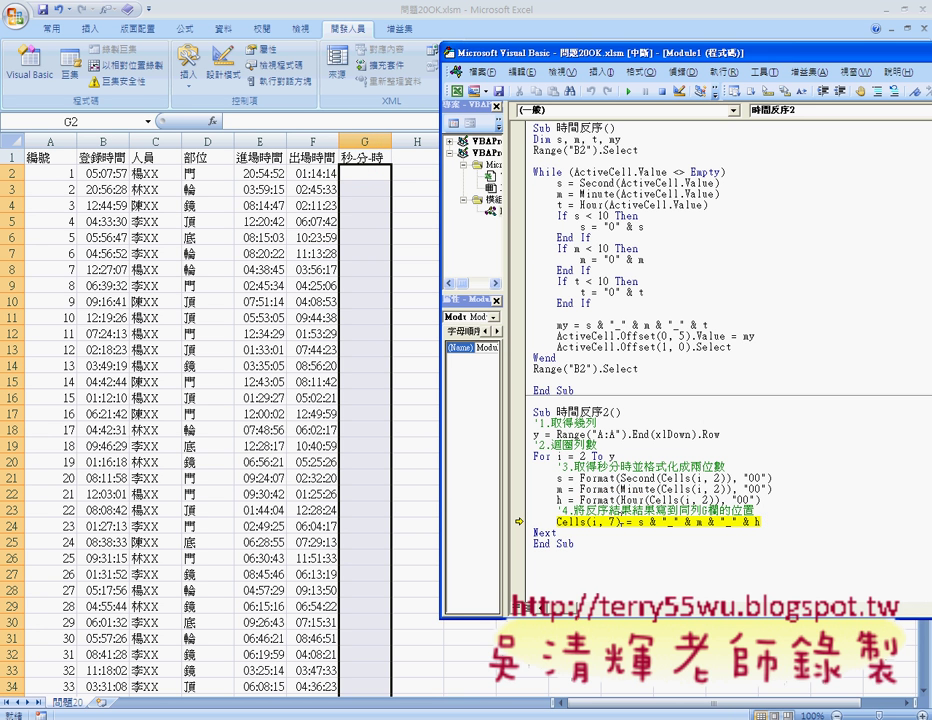
{"action": "key", "text": "F8"}
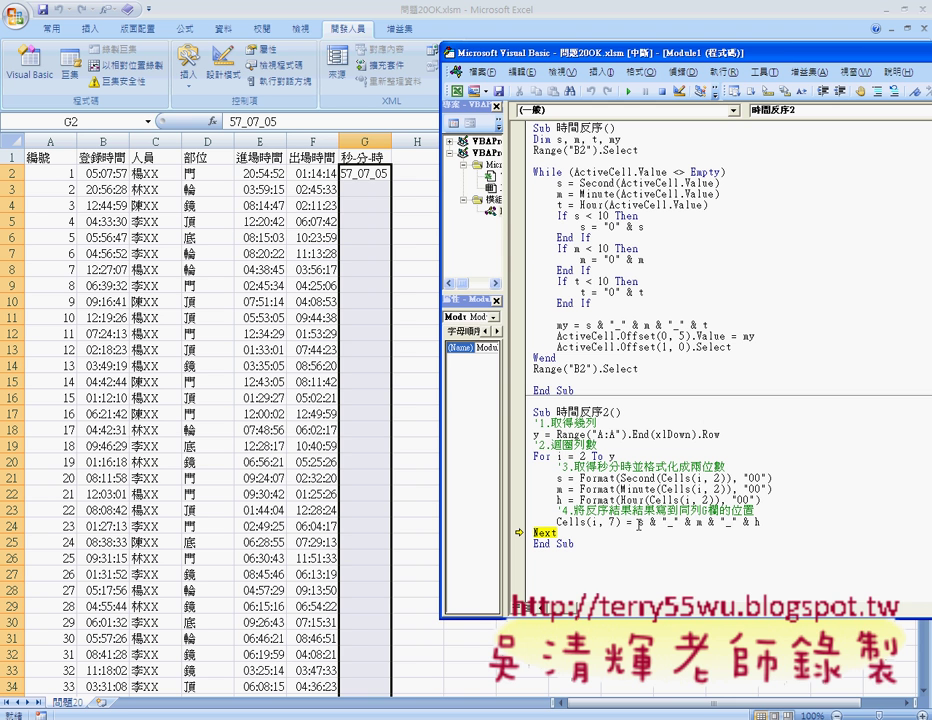
Step several loop passes to fill G3 through G9, then continue running until G33 shows 08_31_03.
{"action": "left_click_drag", "start_coordinate": [638, 521], "coordinate": [760, 521]}
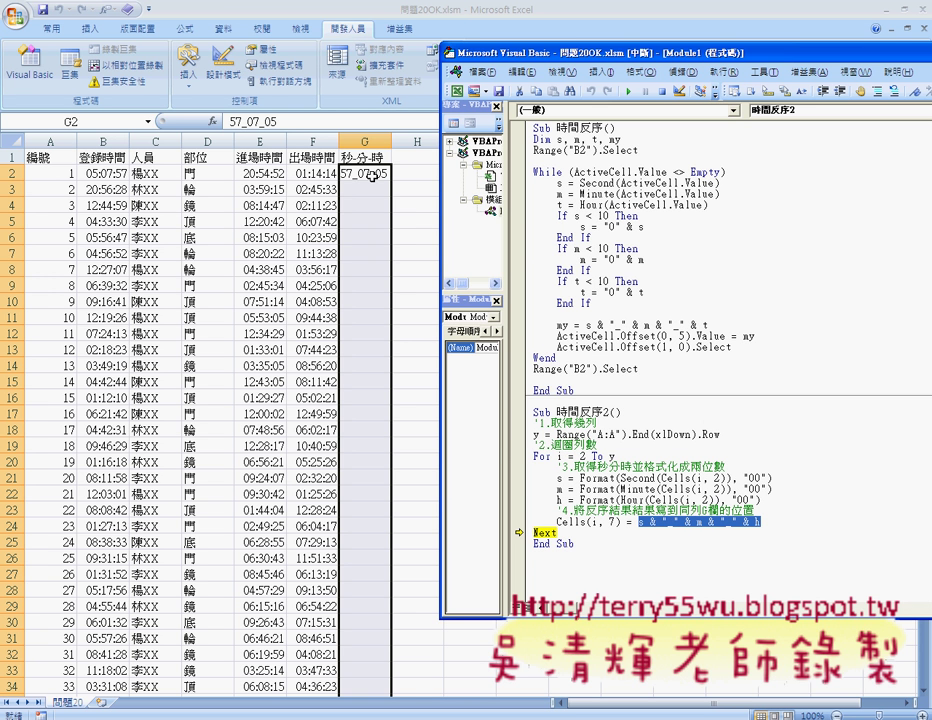
{"action": "mouse_move", "coordinate": [548, 430]}
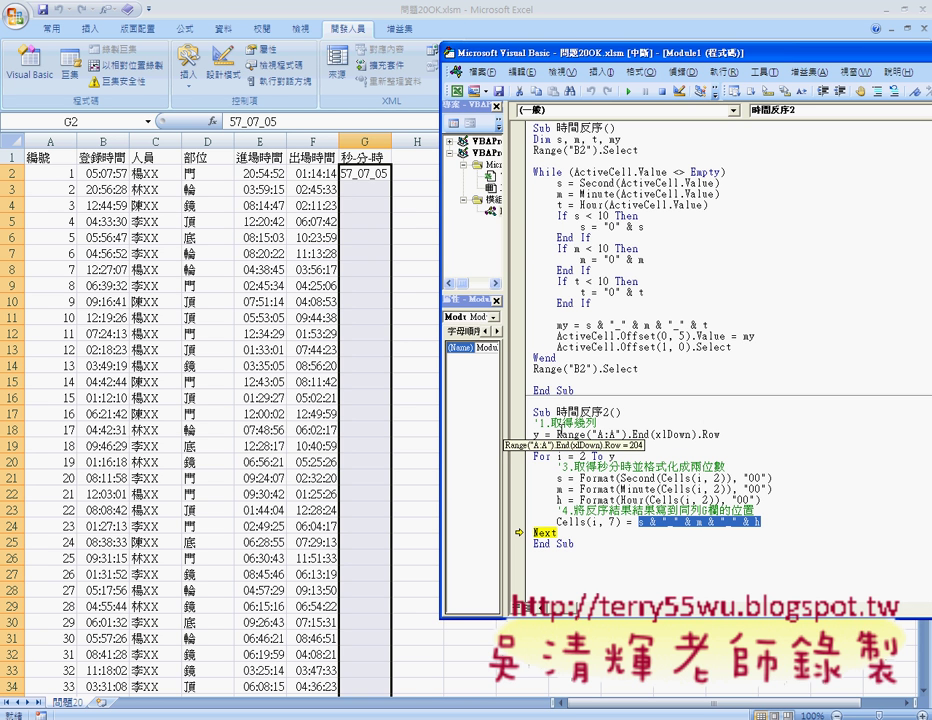
{"action": "key", "text": "F8"}
{"action": "key", "text": "F8"}
{"action": "key", "text": "F8"}
{"action": "key", "text": "F8"}
{"action": "key", "text": "F8"}
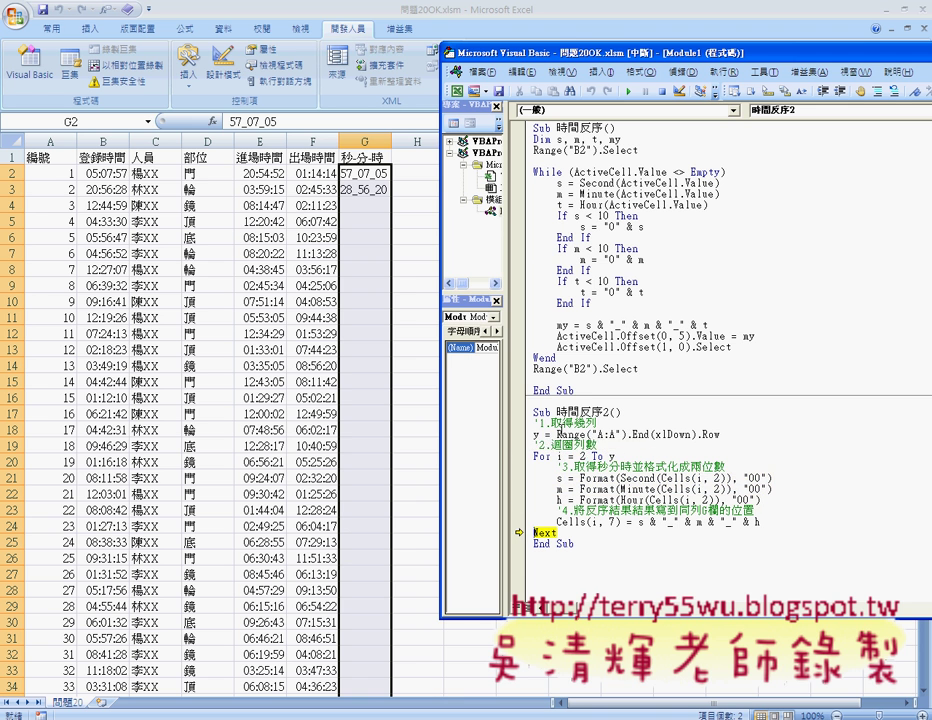
{"action": "key", "text": "F8"}
{"action": "key", "text": "F8"}
{"action": "key", "text": "F8"}
{"action": "key", "text": "F8"}
{"action": "key", "text": "F8"}
{"action": "key", "text": "F8"}
{"action": "key", "text": "F8"}
{"action": "key", "text": "F8"}
{"action": "key", "text": "F8"}
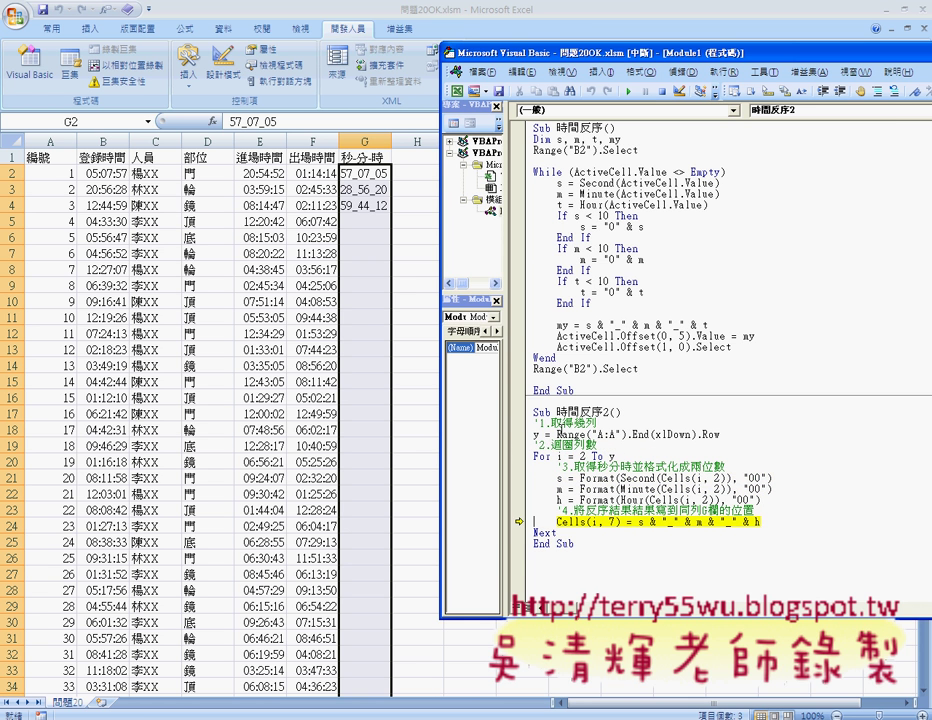
{"action": "key", "text": "F8"}
{"action": "key", "text": "F8"}
{"action": "key", "text": "F8"}
{"action": "key", "text": "F8"}
{"action": "key", "text": "F8"}
{"action": "key", "text": "F8"}
{"action": "key", "text": "F8"}
{"action": "key", "text": "F8"}
{"action": "key", "text": "F8"}
{"action": "key", "text": "F8"}
{"action": "key", "text": "F8"}
{"action": "key", "text": "F8"}
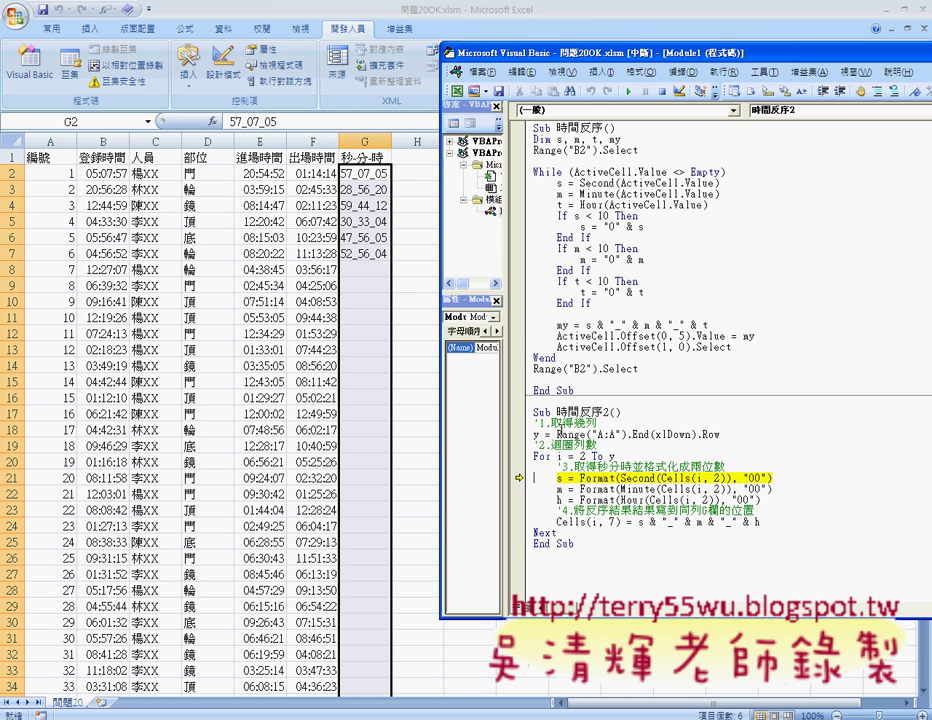
{"action": "key", "text": "F8"}
{"action": "key", "text": "F8"}
{"action": "key", "text": "F8"}
{"action": "key", "text": "F8"}
{"action": "key", "text": "F8"}
{"action": "key", "text": "F8"}
{"action": "key", "text": "F8"}
{"action": "key", "text": "F8"}
{"action": "key", "text": "F8"}
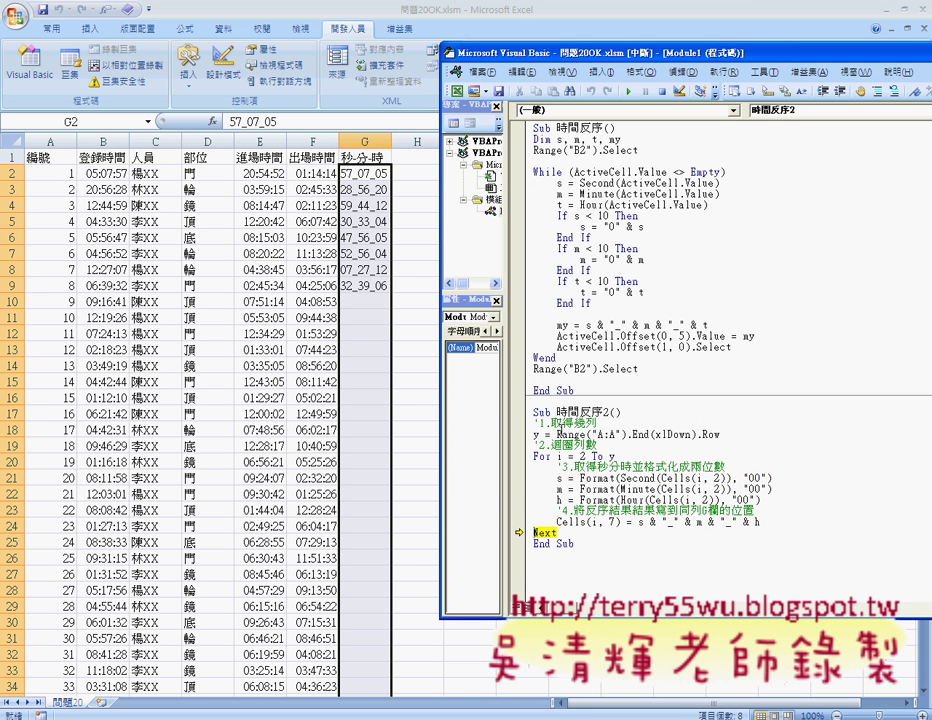
{"action": "key", "text": "F8"}
{"action": "key", "text": "F8"}
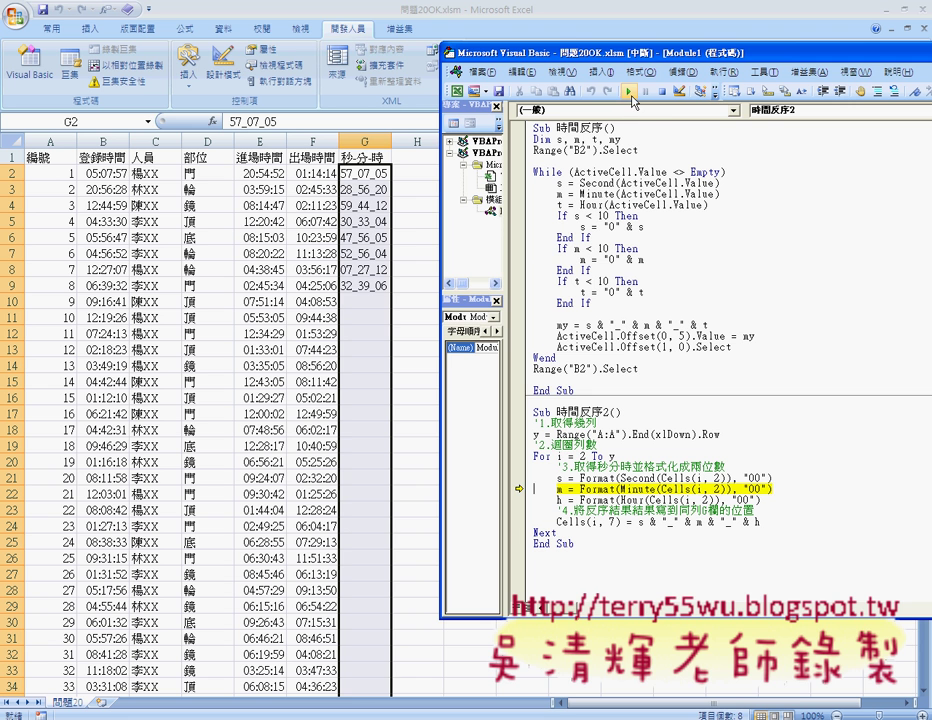
{"action": "left_click", "coordinate": [630, 93]}
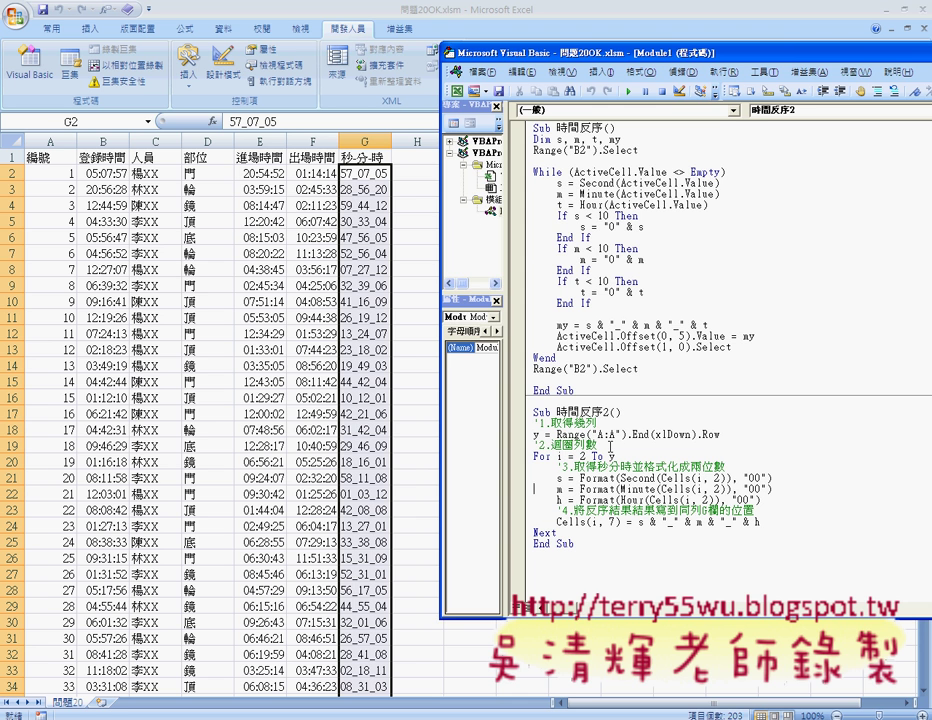
Delete column G's results from G2 down again and reopen the macro code over the sheet.
{"action": "left_click", "coordinate": [362, 172]}
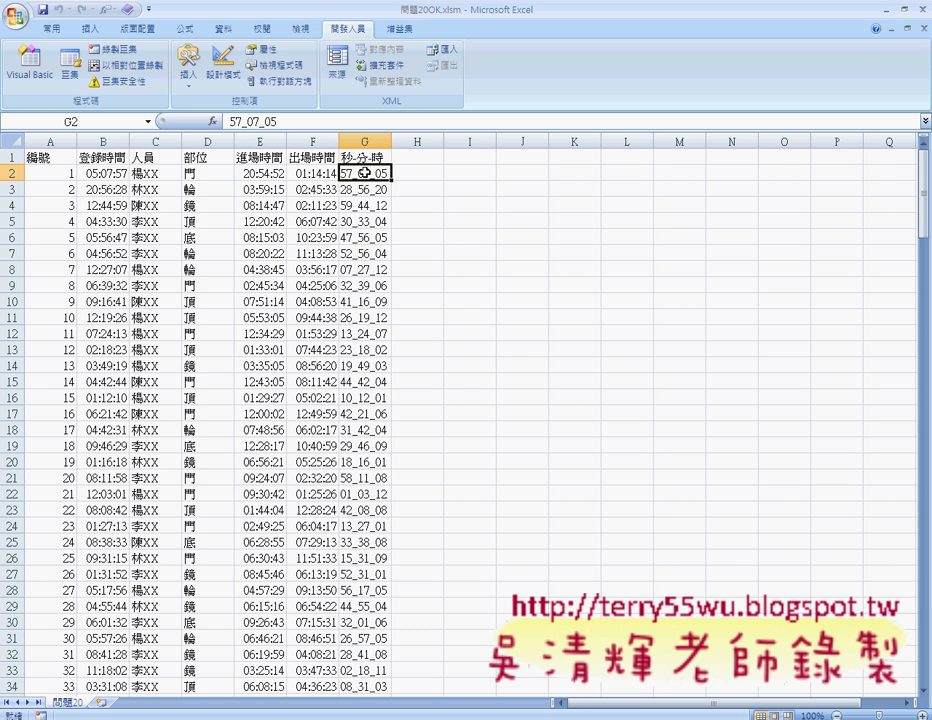
{"action": "key", "text": "ctrl+shift+Down"}
{"action": "key", "text": "Delete"}
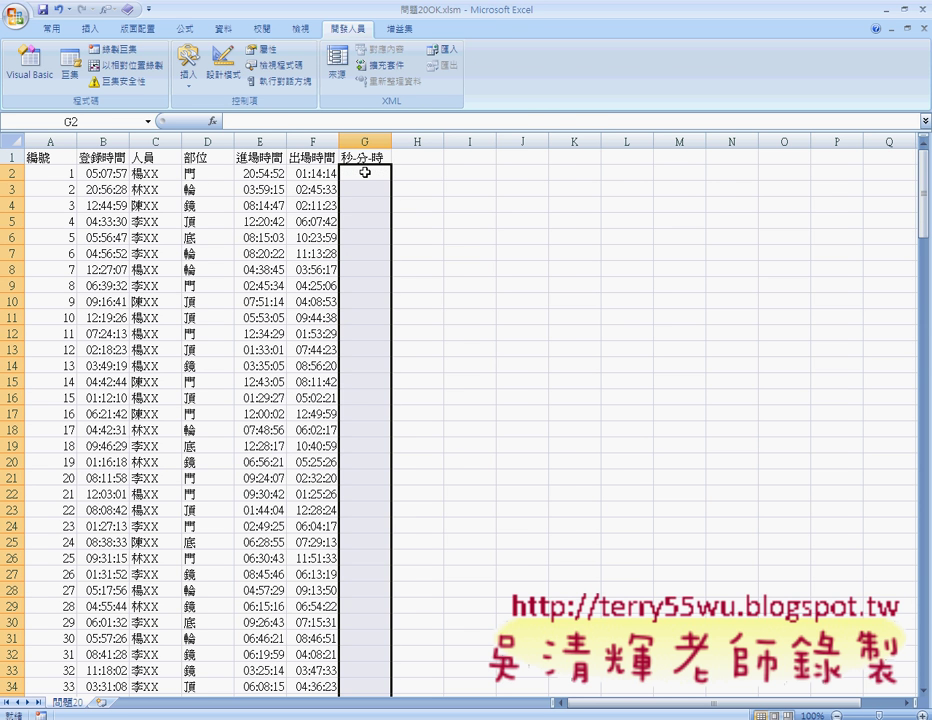
{"action": "key", "text": "alt+F11"}
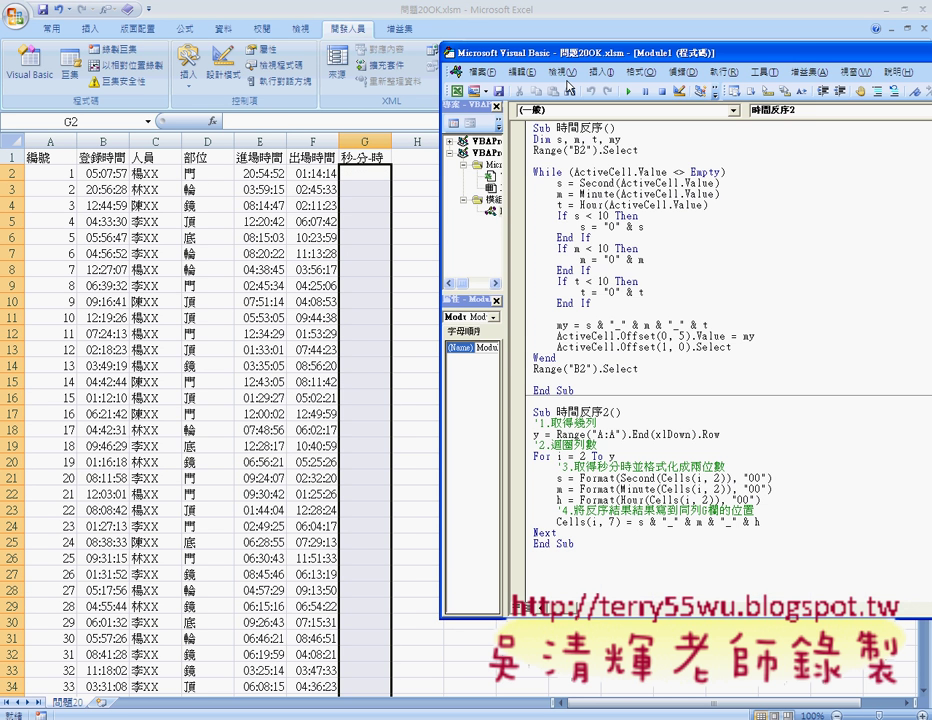
{"action": "left_click_drag", "start_coordinate": [558, 53], "coordinate": [232, 54]}
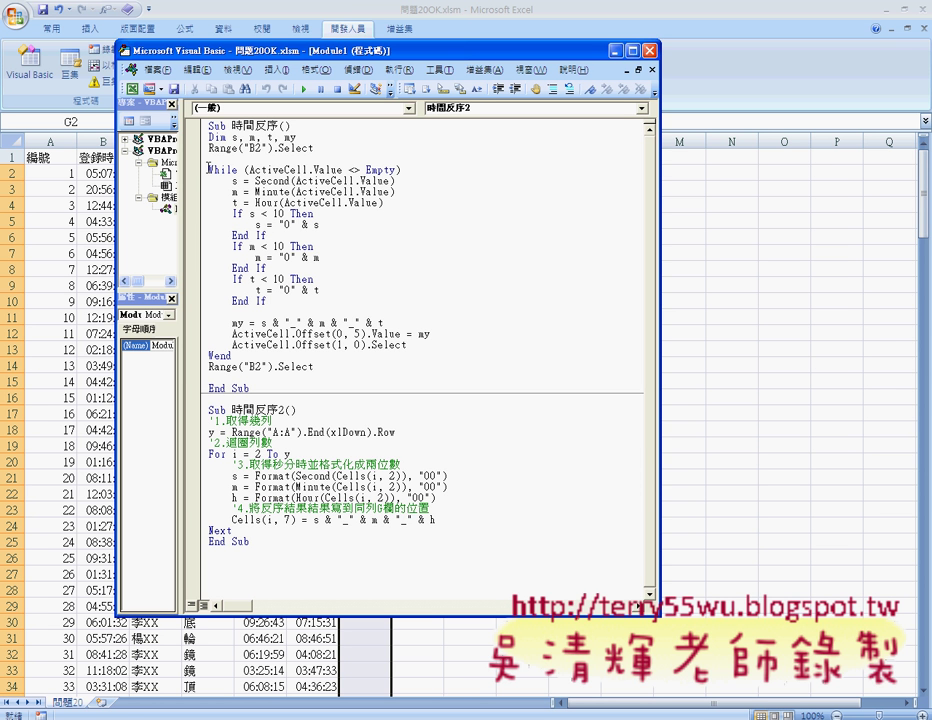
{"action": "left_click_drag", "start_coordinate": [208, 168], "coordinate": [240, 170]}
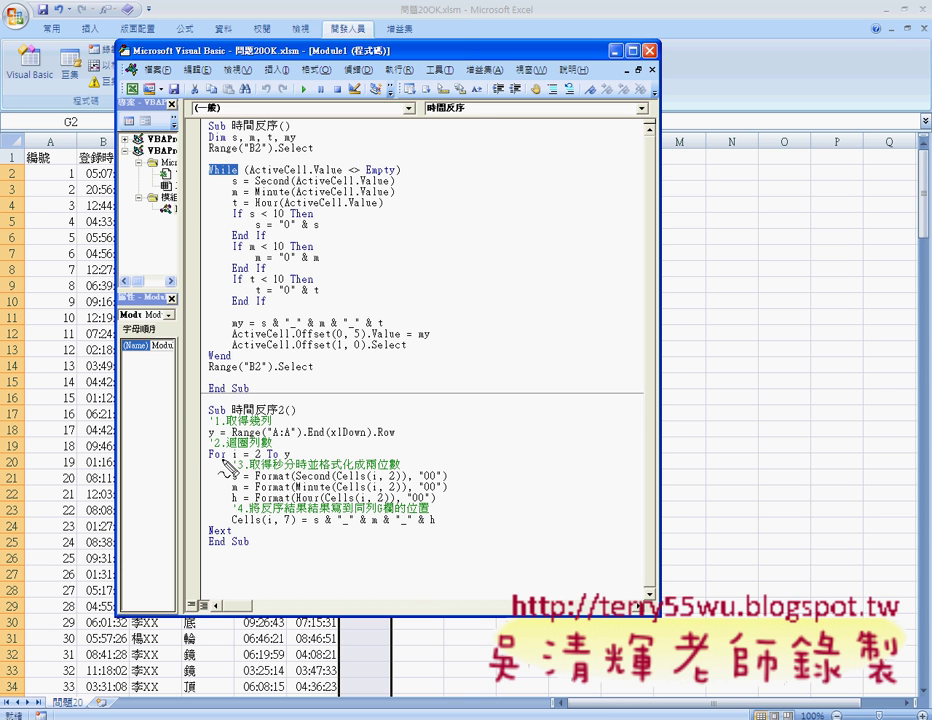
{"action": "mouse_move", "coordinate": [226, 447]}
{"action": "left_mouse_down"}
{"action": "mouse_move", "coordinate": [214, 448]}
{"action": "mouse_move", "coordinate": [229, 462]}
{"action": "left_mouse_up"}
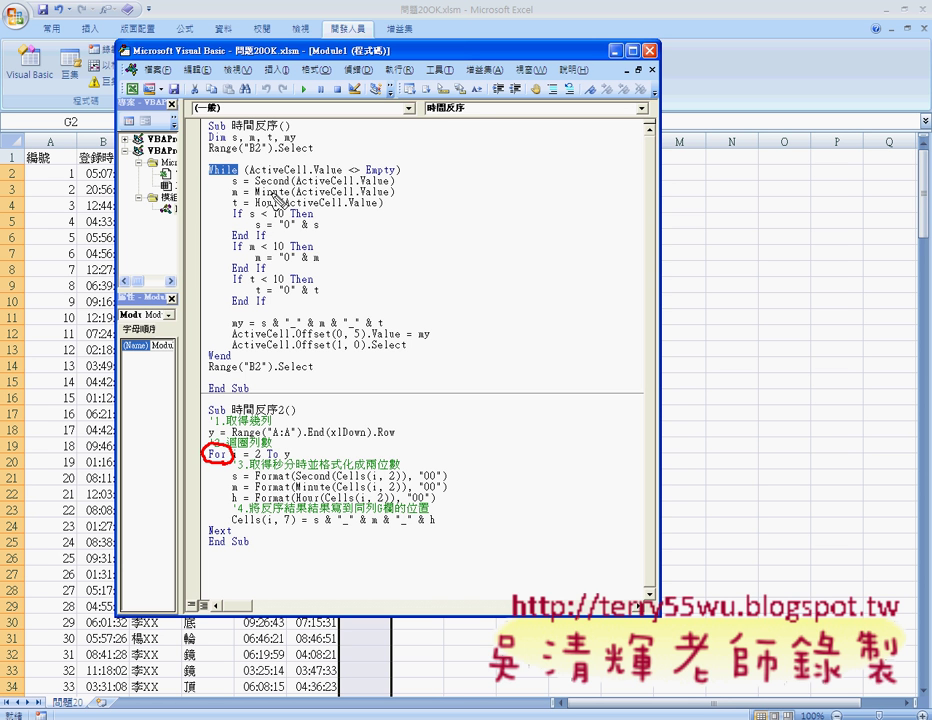
{"action": "left_click_drag", "start_coordinate": [238, 166], "coordinate": [240, 176]}
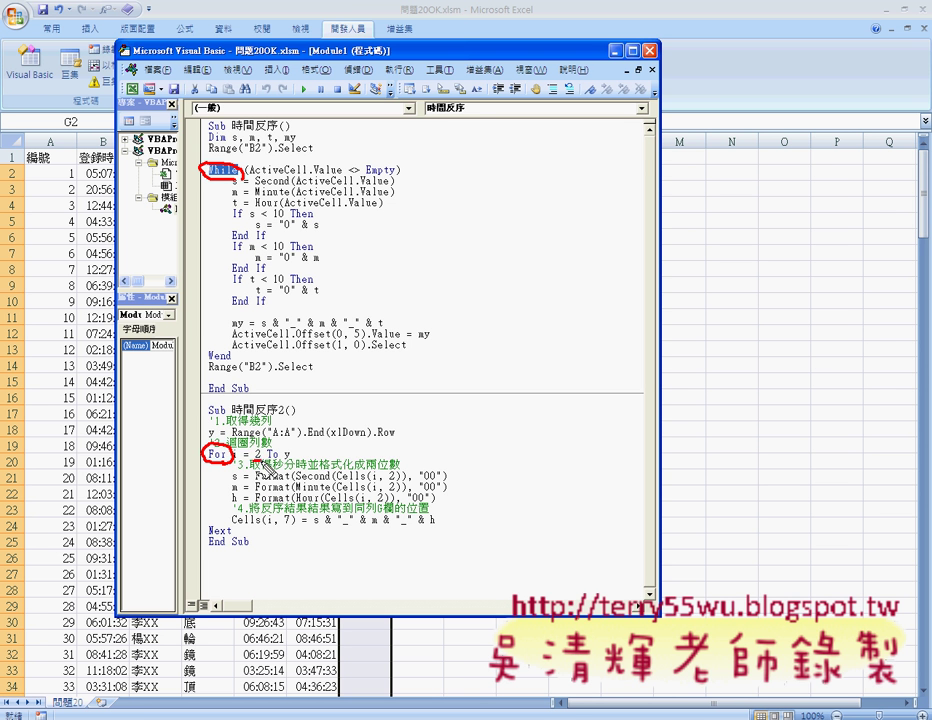
{"action": "left_click_drag", "start_coordinate": [286, 451], "coordinate": [282, 447]}
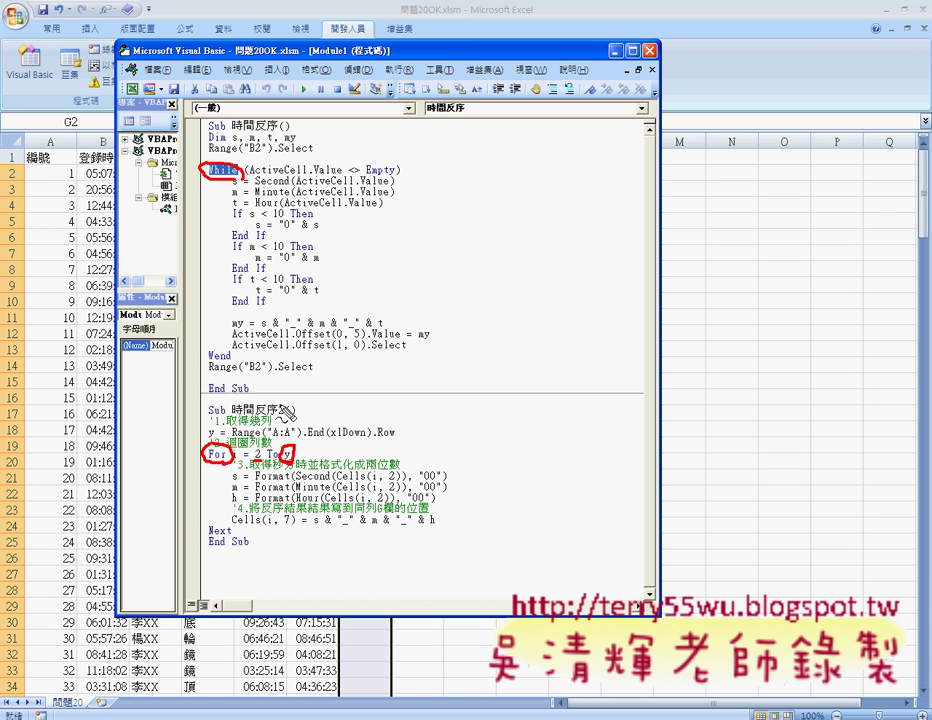